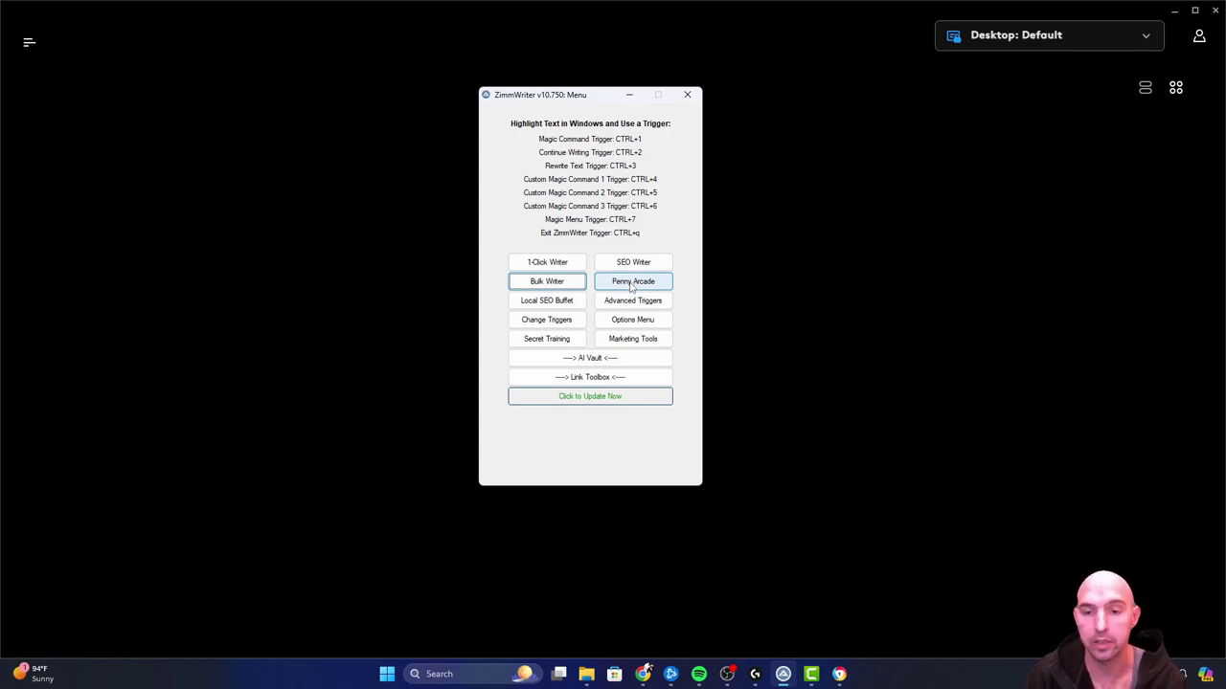
Open the Bulk Writer from the main menu.
{"action": "left_click", "coordinate": [547, 282]}
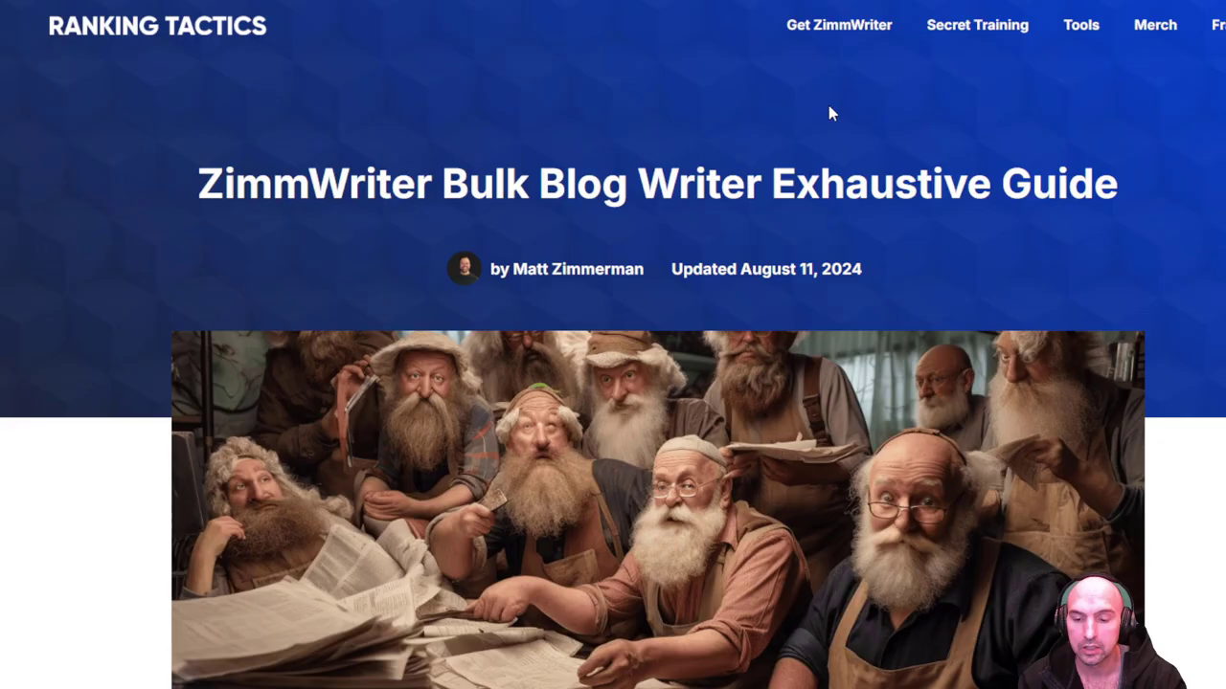
Examine the shared options list and table of contents in the Bulk Blog Writer Exhaustive Guide.
{"action": "scroll", "coordinate": [797, 224], "scroll_direction": "down", "scroll_amount": 10}
{"action": "scroll", "coordinate": [465, 172], "scroll_direction": "up", "scroll_amount": 3}
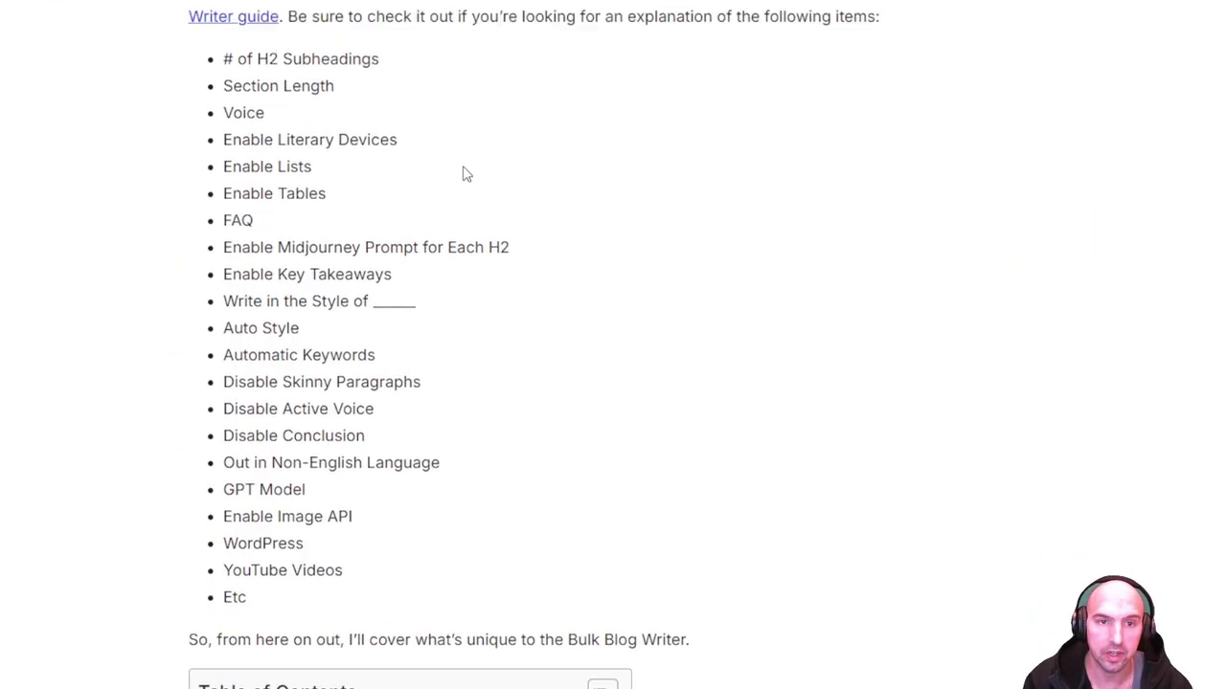
{"action": "scroll", "coordinate": [383, 115], "scroll_direction": "down", "scroll_amount": 3}
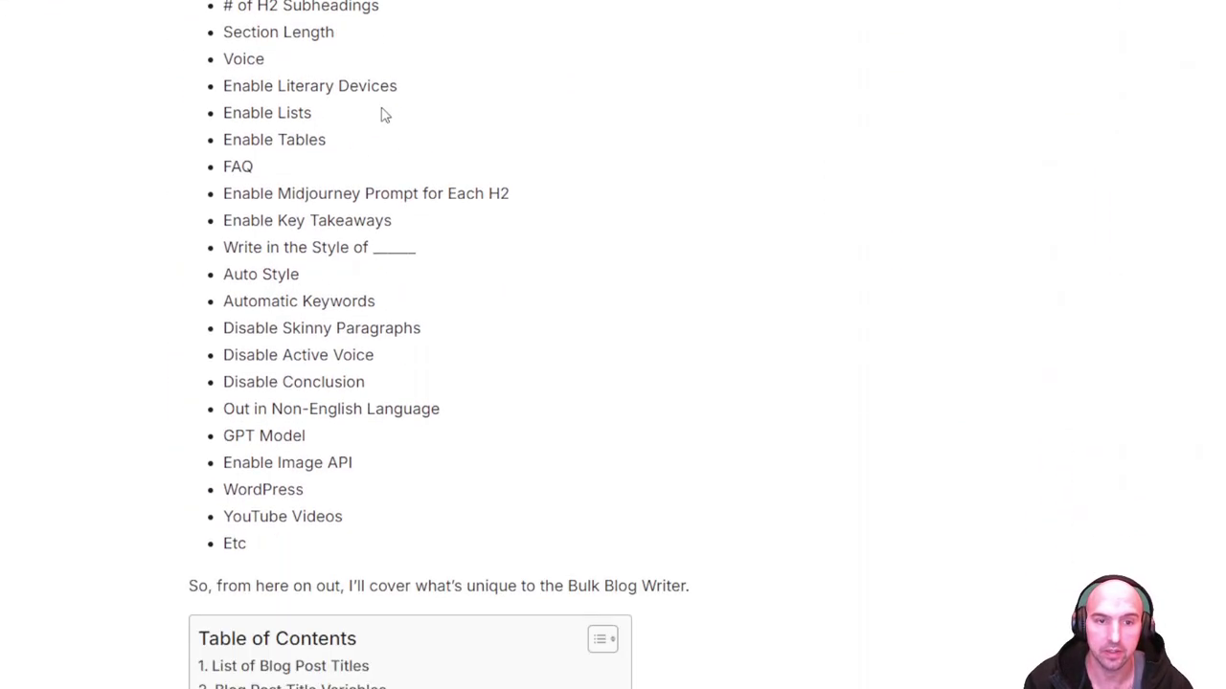
{"action": "scroll", "coordinate": [383, 236], "scroll_direction": "up", "scroll_amount": 3}
{"action": "scroll", "coordinate": [383, 230], "scroll_direction": "down", "scroll_amount": 9}
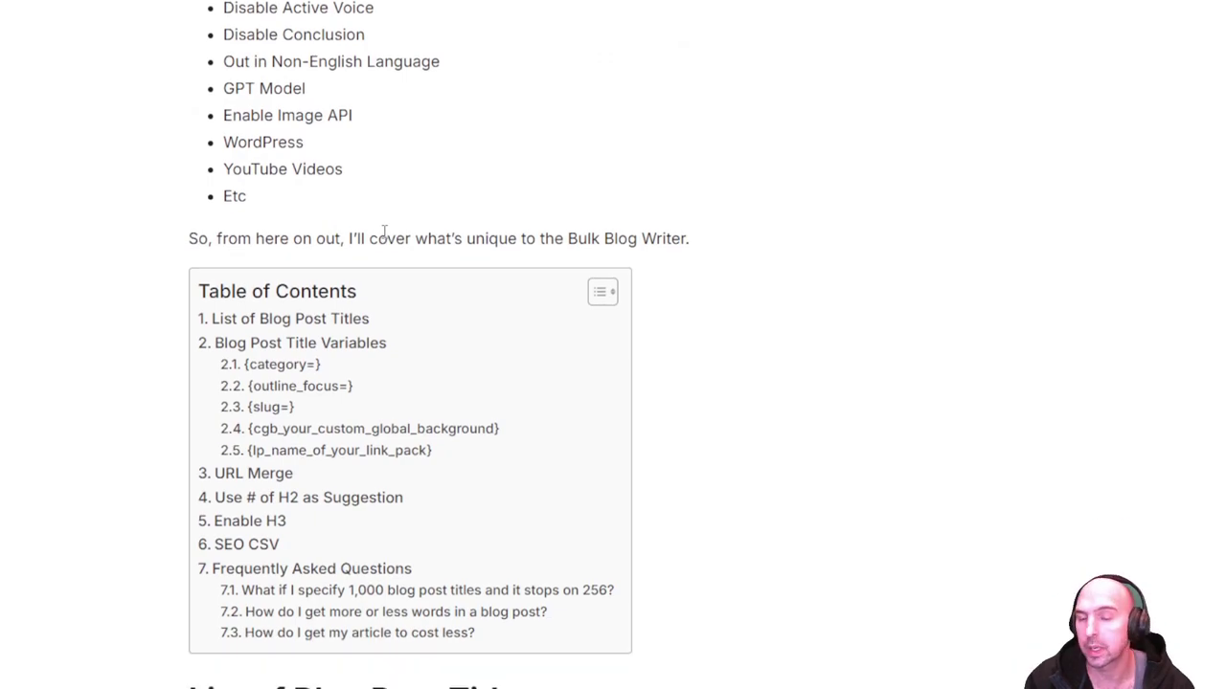
{"action": "scroll", "coordinate": [385, 235], "scroll_direction": "up", "scroll_amount": 5}
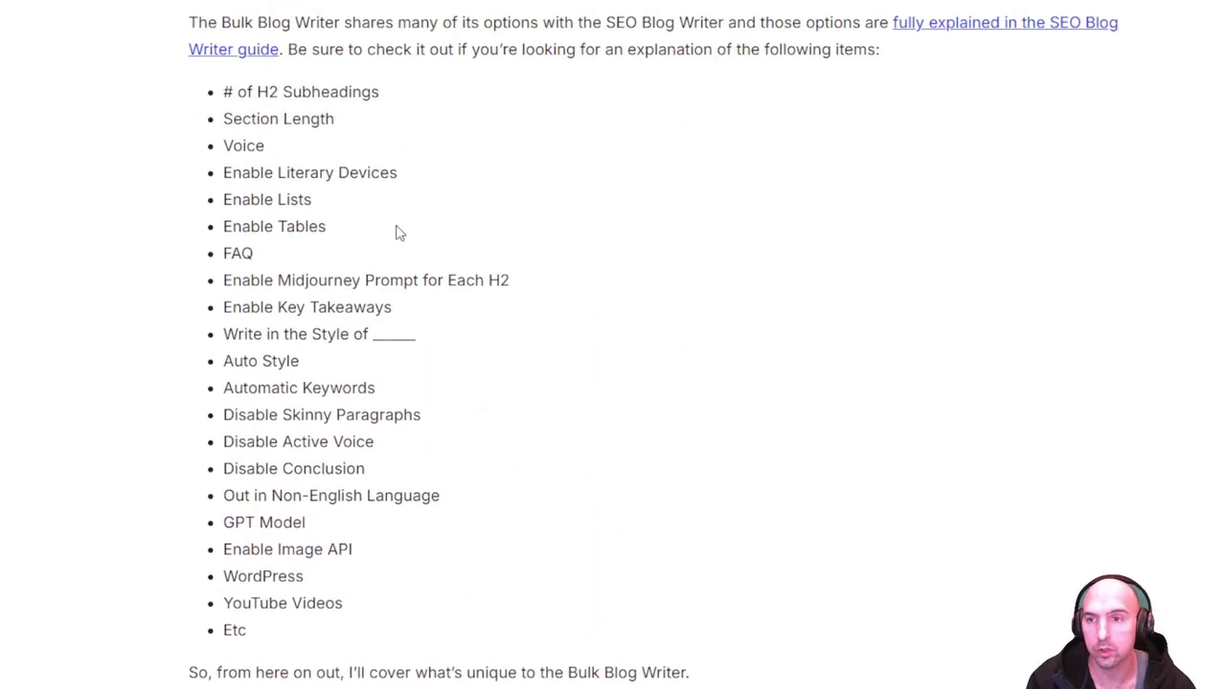
{"action": "scroll", "coordinate": [398, 234], "scroll_direction": "down", "scroll_amount": 7}
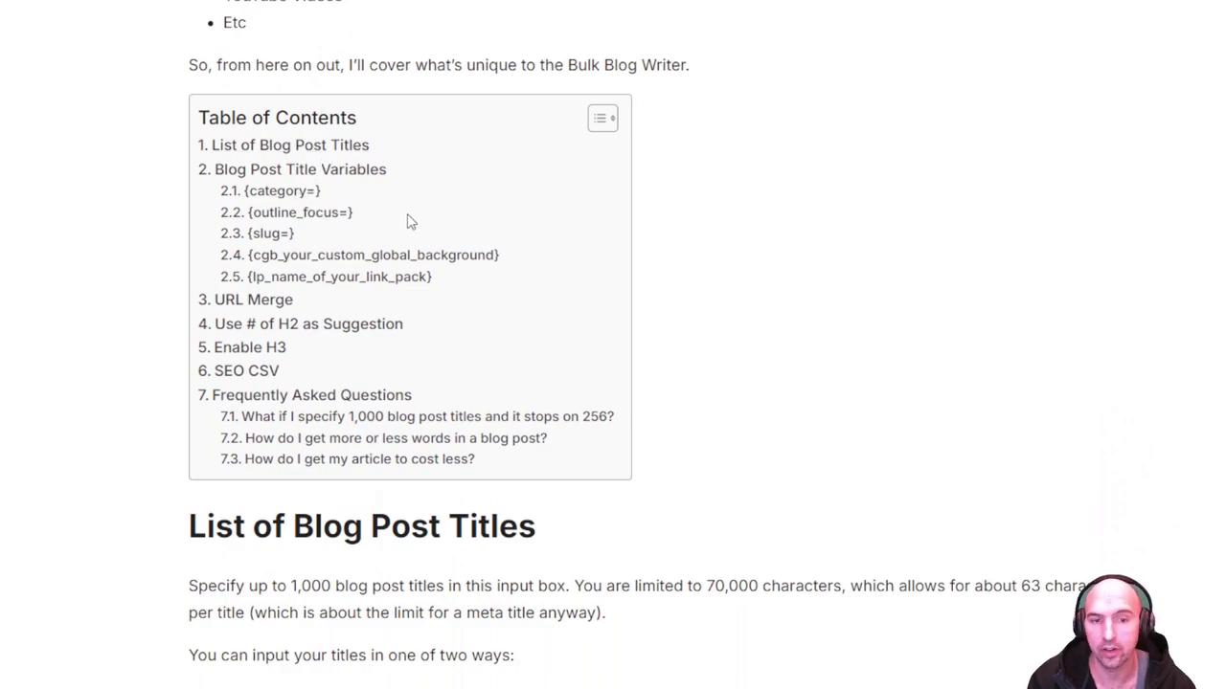
{"action": "left_click", "coordinate": [476, 257]}
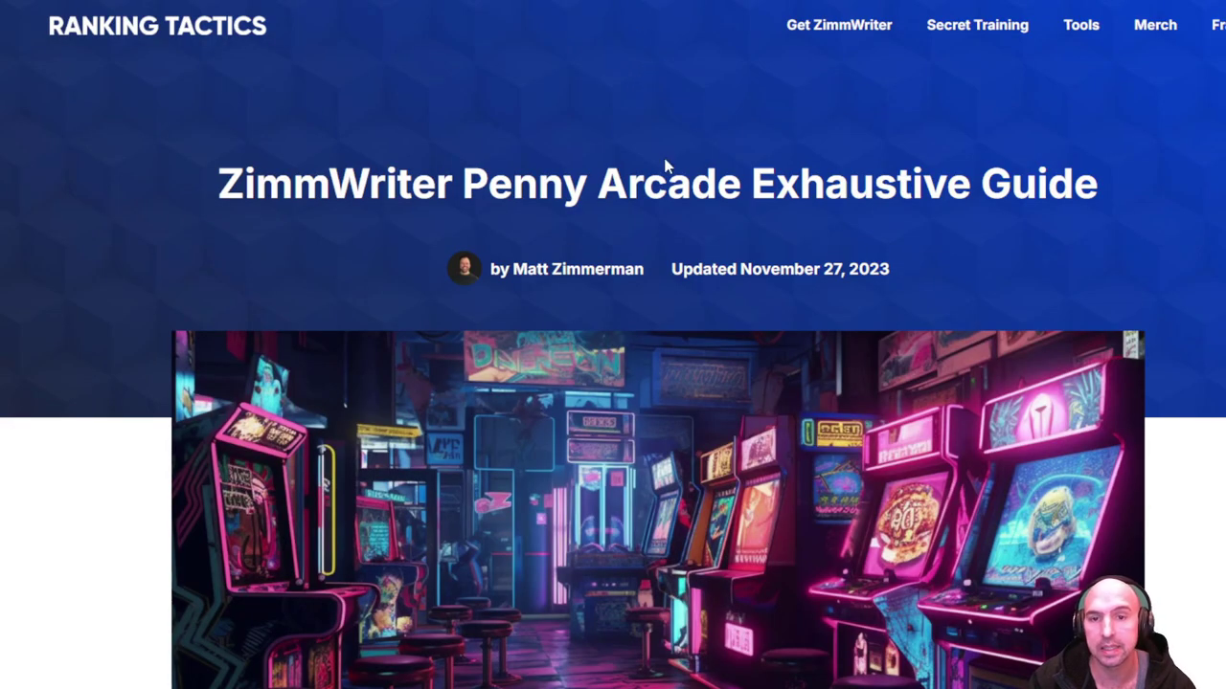
Examine the Penny Arcade guide's content methods, unique options and FAQ, plus the opening of the SEO Blog Writer guide.
{"action": "scroll", "coordinate": [667, 167], "scroll_direction": "down", "scroll_amount": 10}
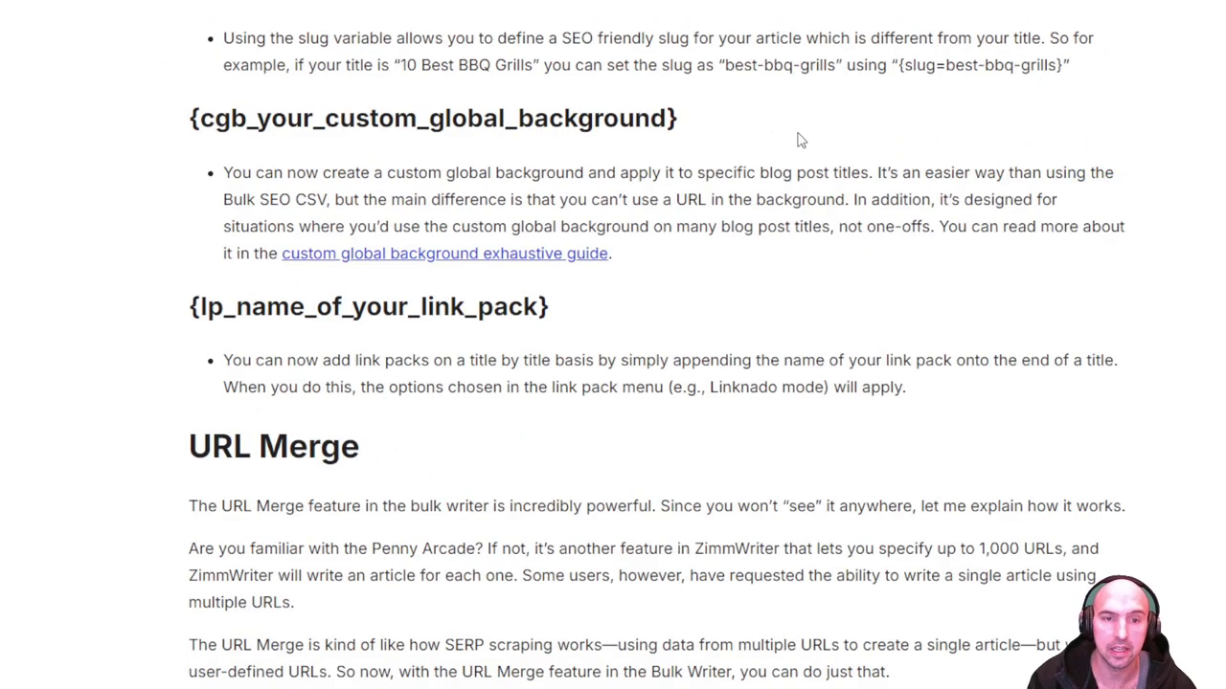
{"action": "scroll", "coordinate": [739, 364], "scroll_direction": "up", "scroll_amount": 15}
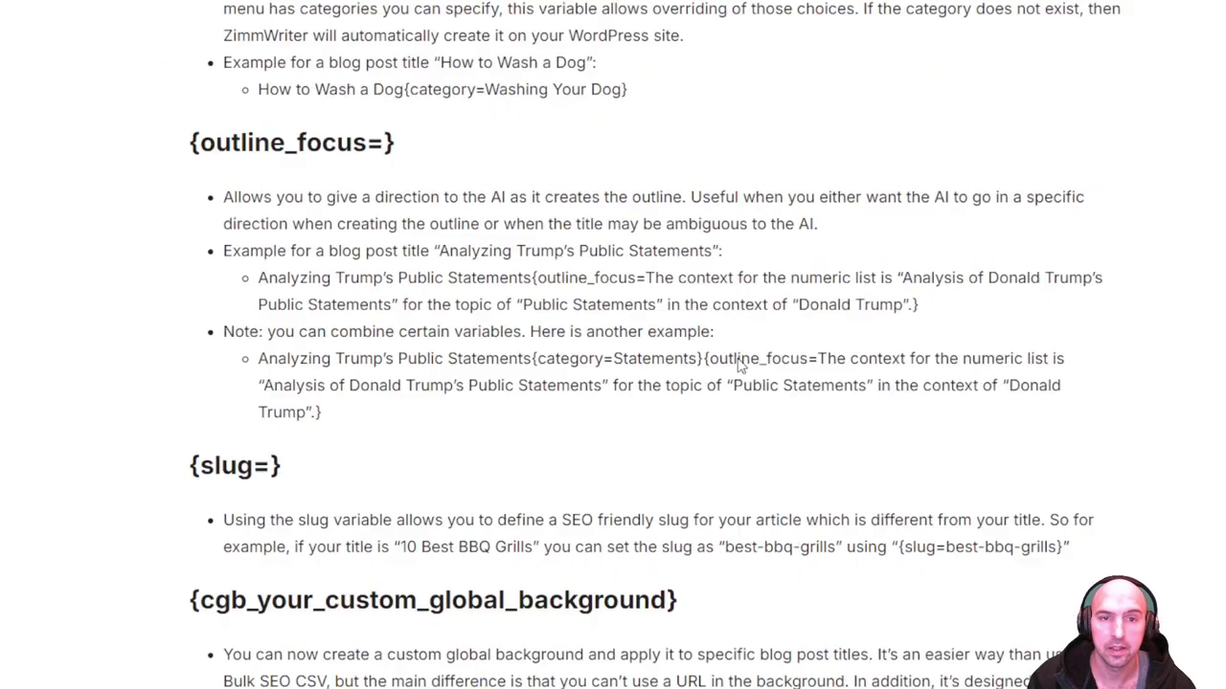
{"action": "scroll", "coordinate": [738, 397], "scroll_direction": "up", "scroll_amount": 2}
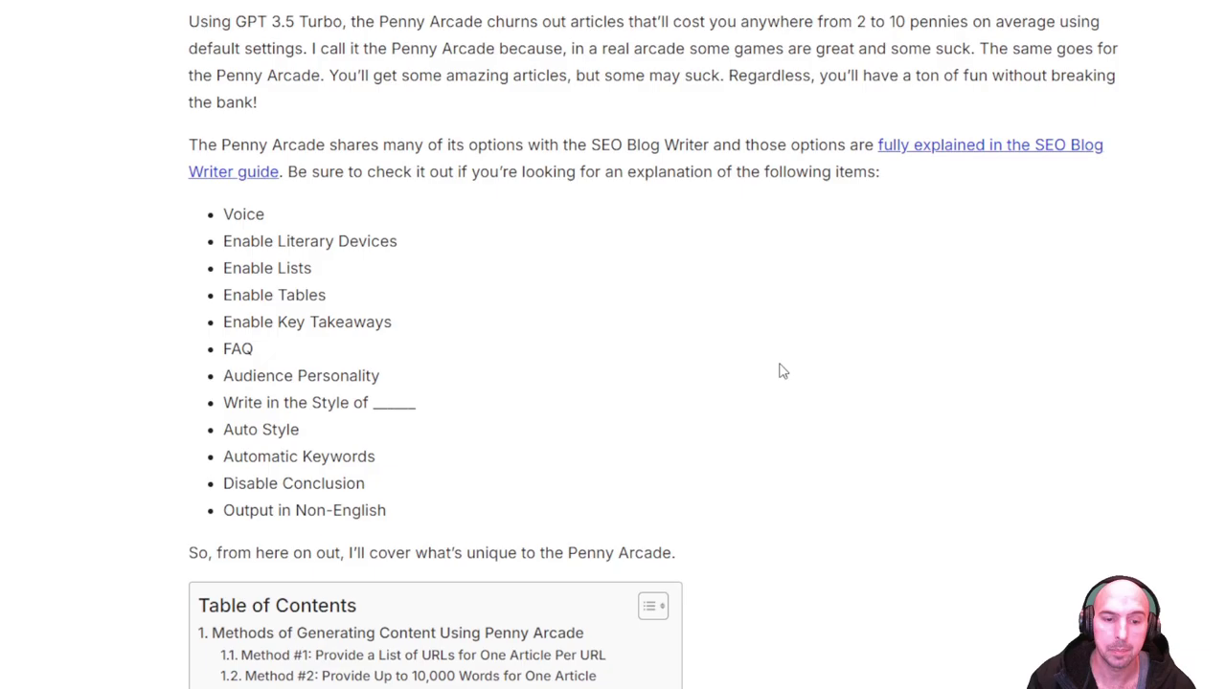
{"action": "scroll", "coordinate": [777, 371], "scroll_direction": "down", "scroll_amount": 4}
{"action": "scroll", "coordinate": [780, 374], "scroll_direction": "down", "scroll_amount": 5}
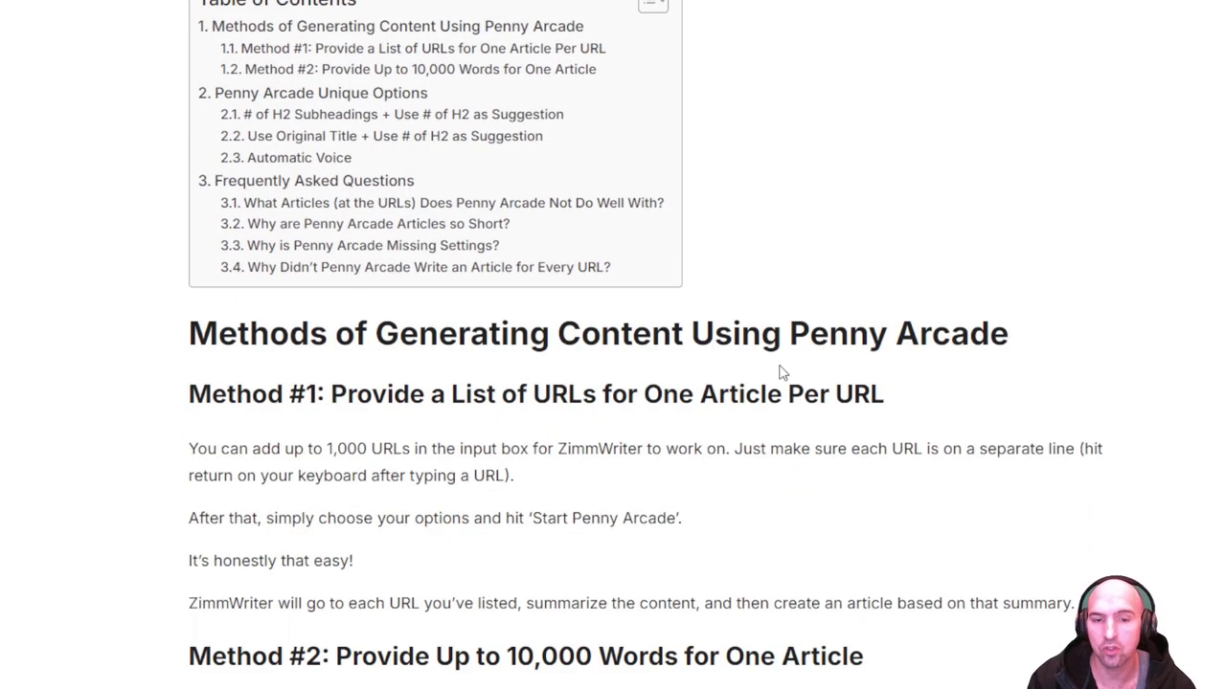
{"action": "scroll", "coordinate": [781, 373], "scroll_direction": "down", "scroll_amount": 11}
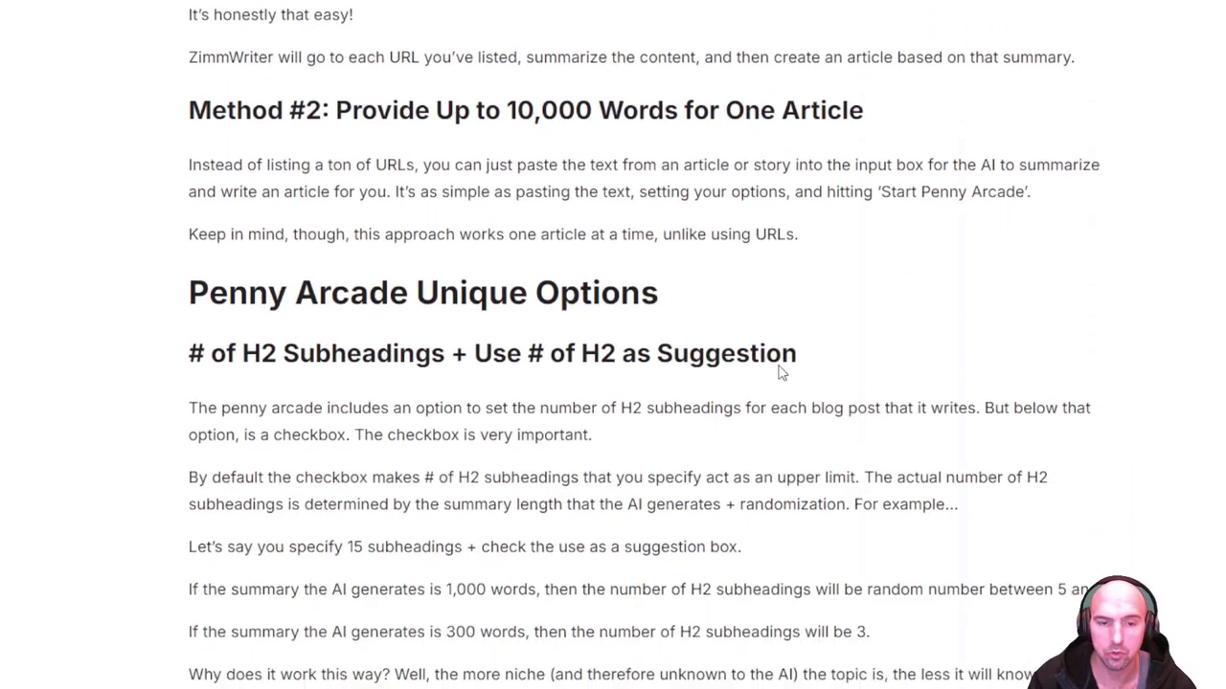
{"action": "scroll", "coordinate": [781, 374], "scroll_direction": "down", "scroll_amount": 7}
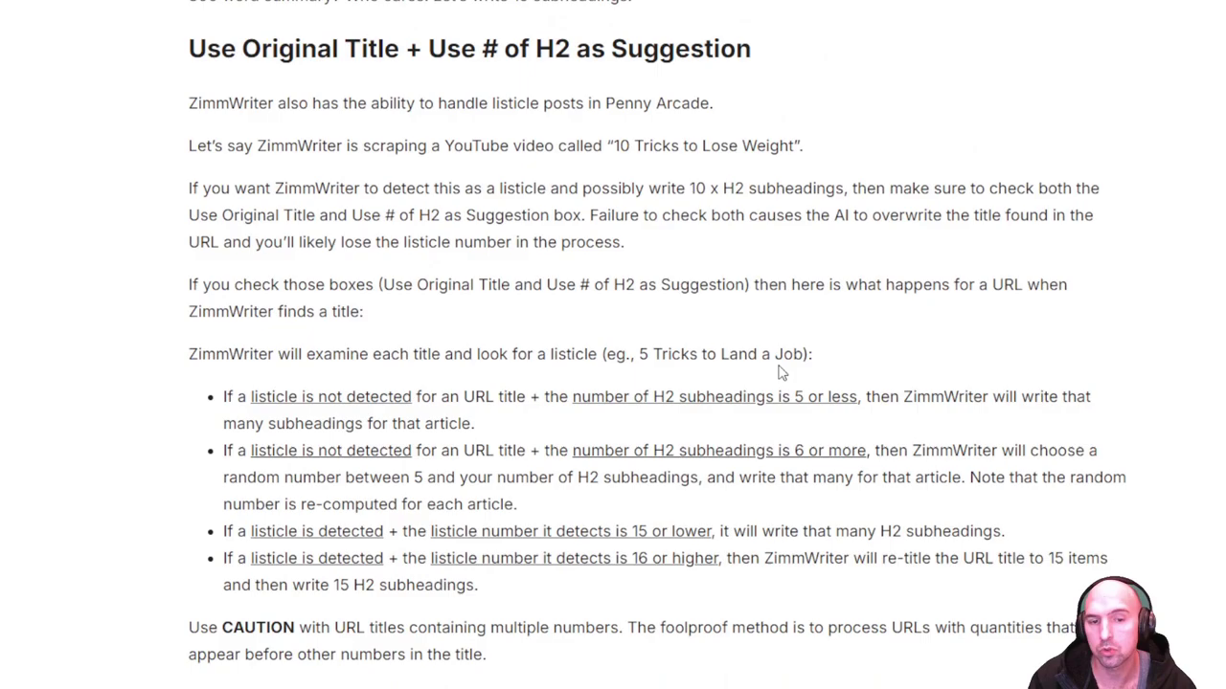
{"action": "scroll", "coordinate": [420, 270], "scroll_direction": "down", "scroll_amount": 2}
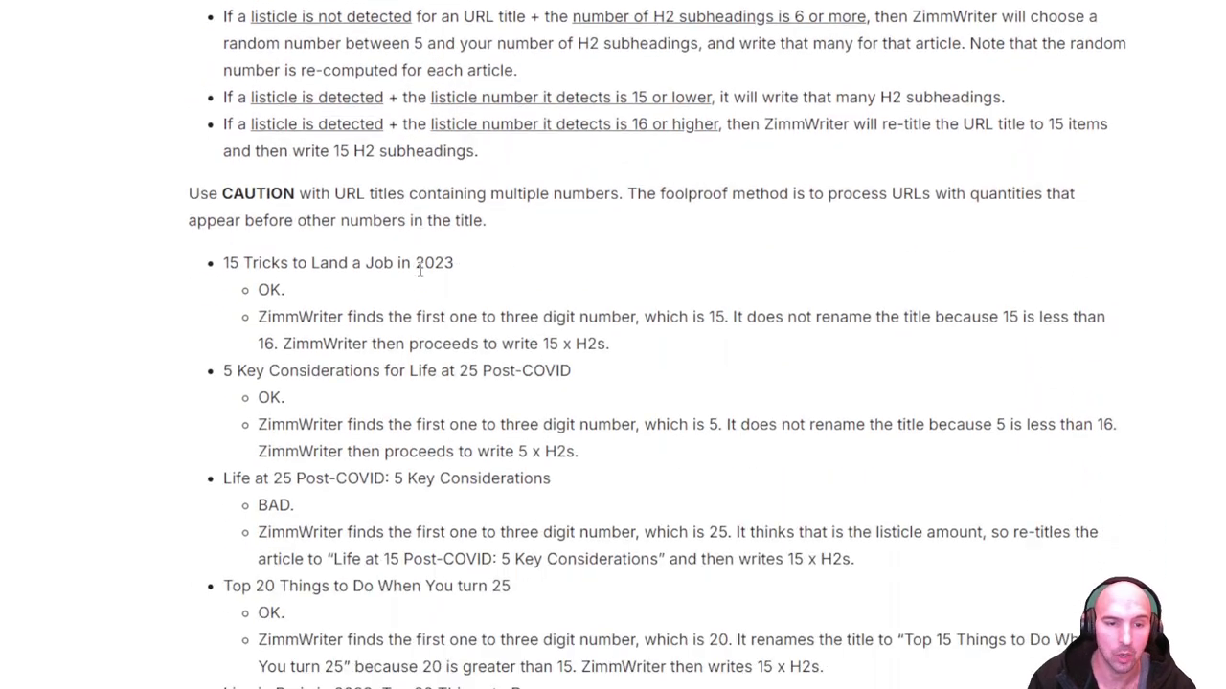
{"action": "scroll", "coordinate": [420, 272], "scroll_direction": "down", "scroll_amount": 11}
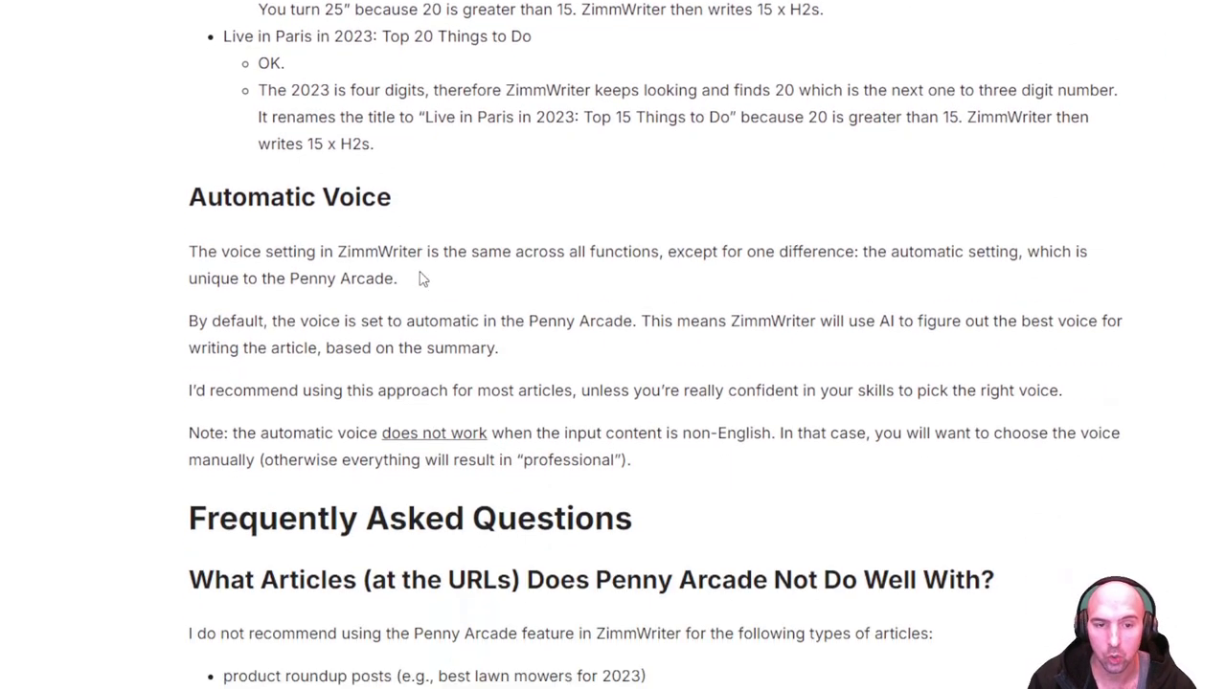
{"action": "scroll", "coordinate": [419, 275], "scroll_direction": "down", "scroll_amount": 6}
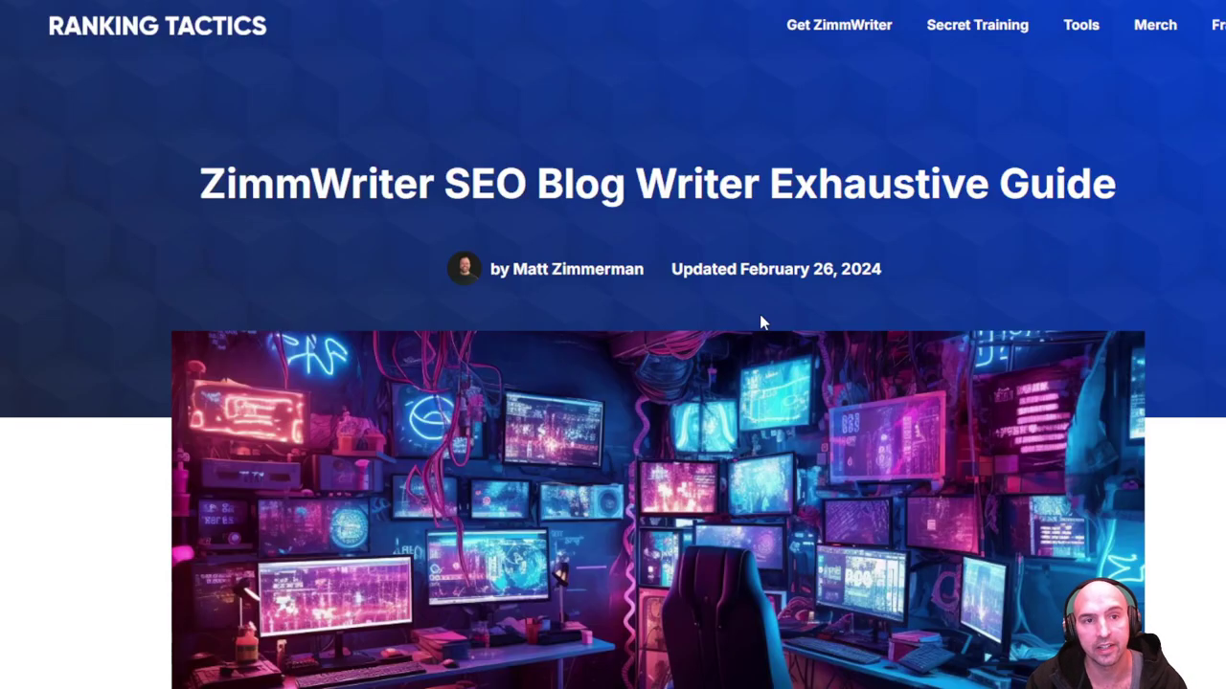
{"action": "scroll", "coordinate": [835, 394], "scroll_direction": "down", "scroll_amount": 3}
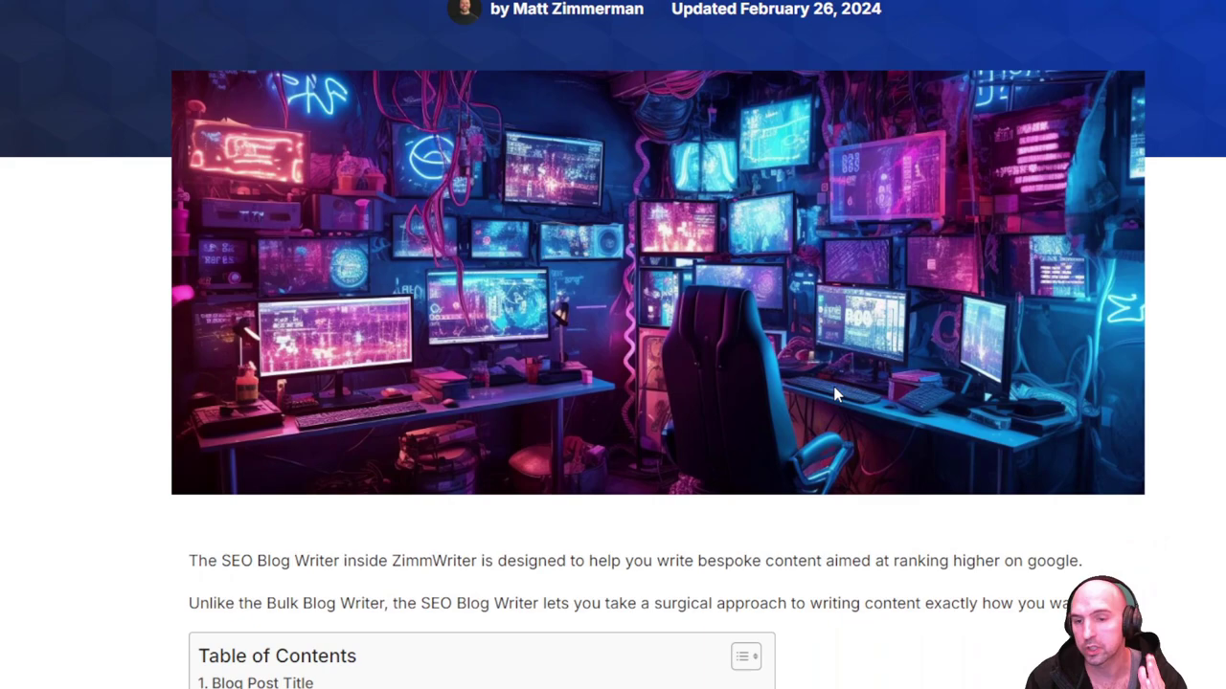
{"action": "scroll", "coordinate": [835, 393], "scroll_direction": "down", "scroll_amount": 4}
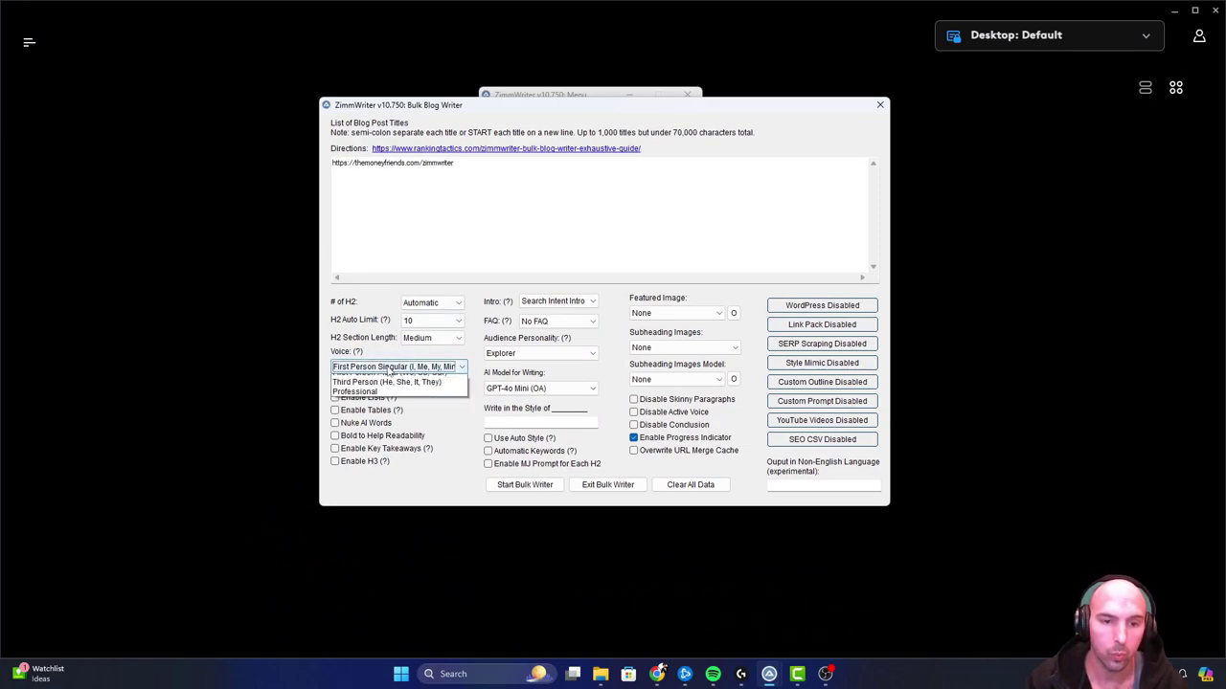
Choose First Person Singular as the voice and review the intro choices, keeping Search Intent Intro.
{"action": "left_click", "coordinate": [378, 377]}
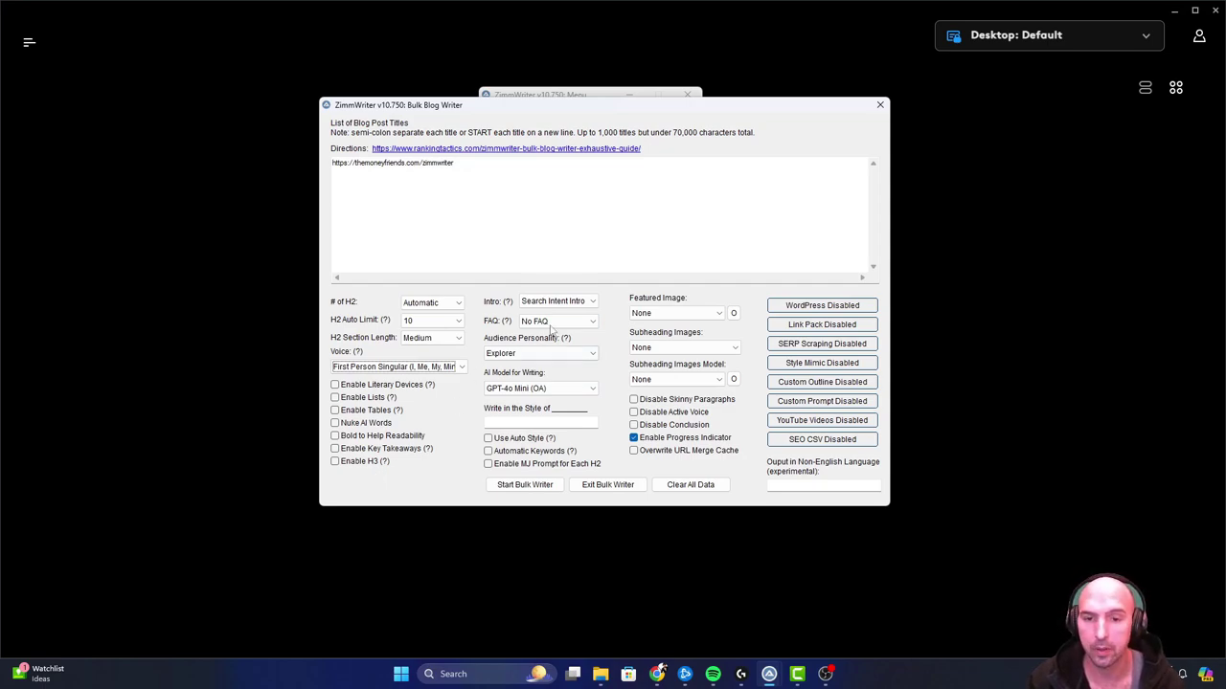
{"action": "left_click", "coordinate": [567, 302]}
{"action": "left_click", "coordinate": [568, 301]}
{"action": "left_click", "coordinate": [570, 302]}
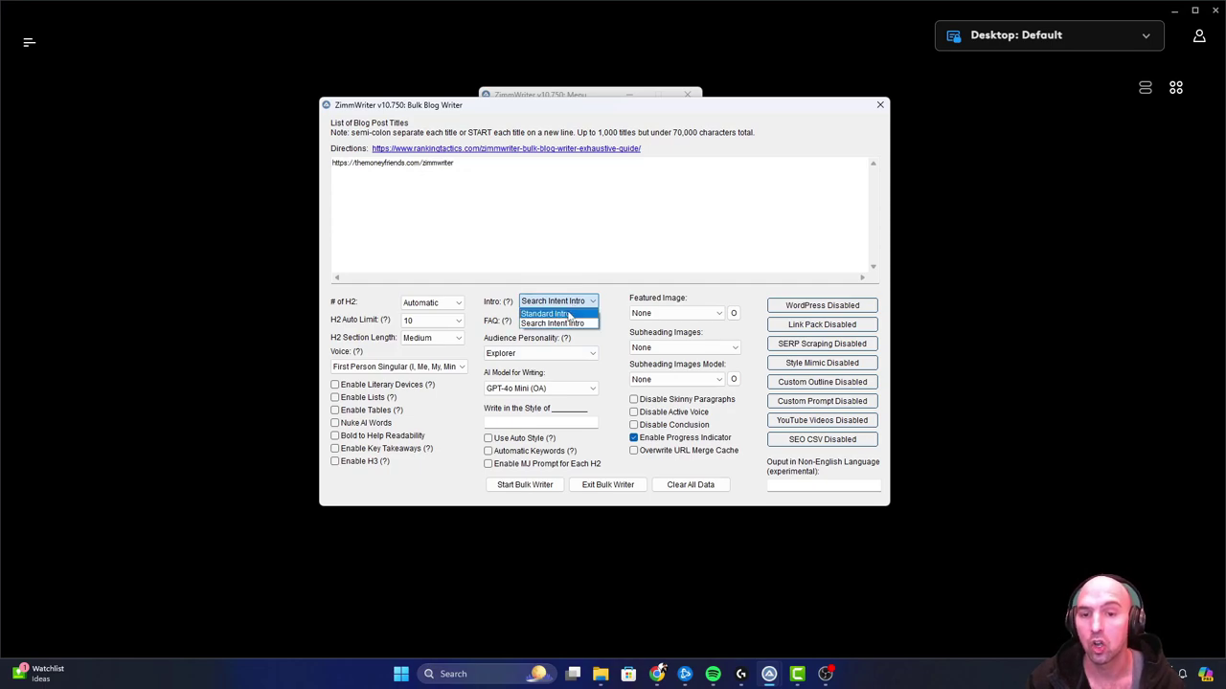
{"action": "left_click", "coordinate": [568, 303]}
{"action": "left_click", "coordinate": [569, 302]}
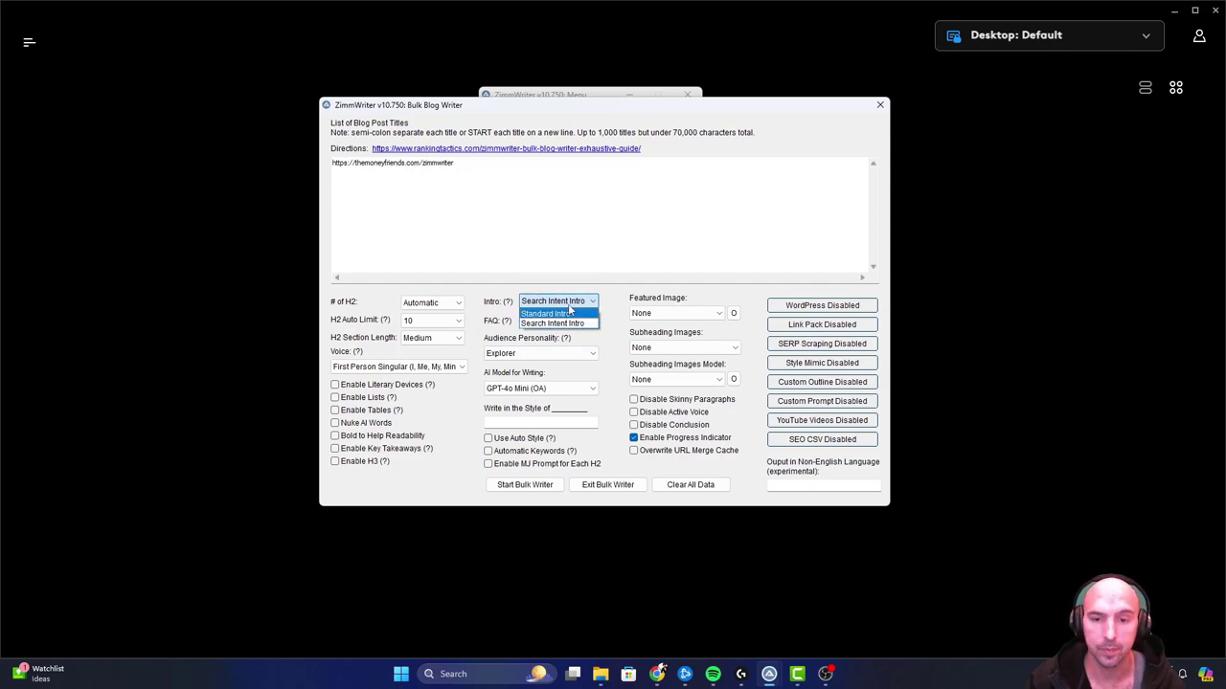
{"action": "left_click", "coordinate": [572, 303]}
Choose No FAQ for the FAQ section and set the audience personality to None.
{"action": "left_click", "coordinate": [558, 322]}
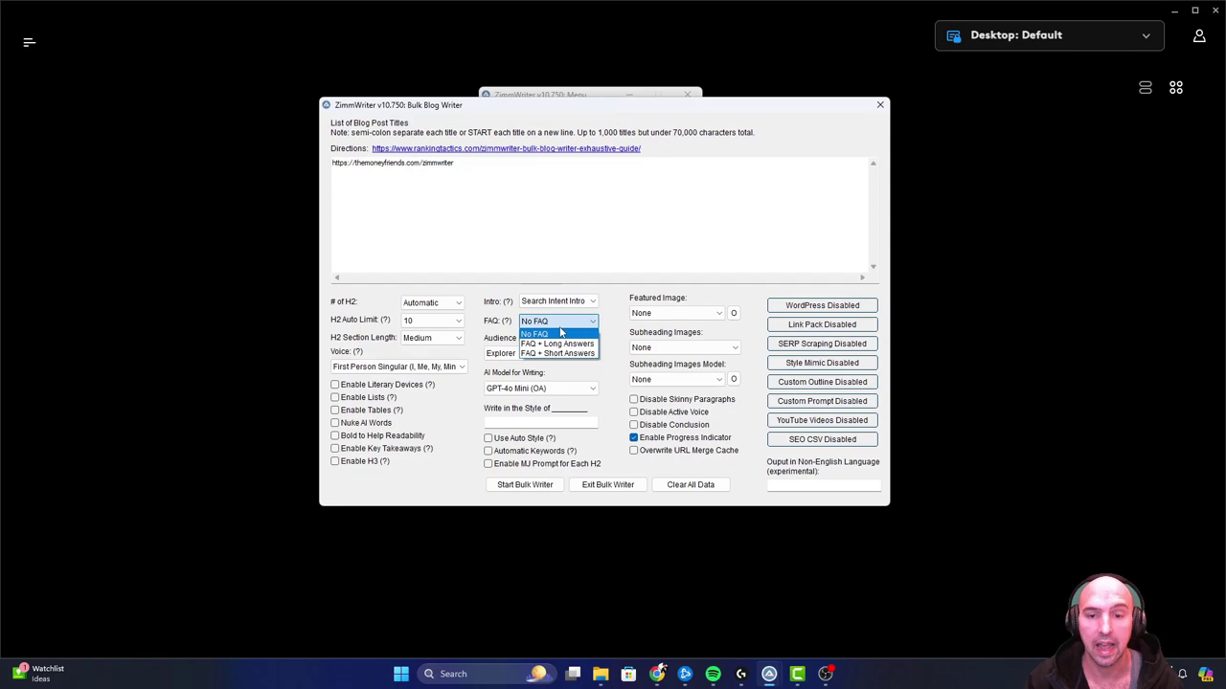
{"action": "left_click", "coordinate": [560, 333]}
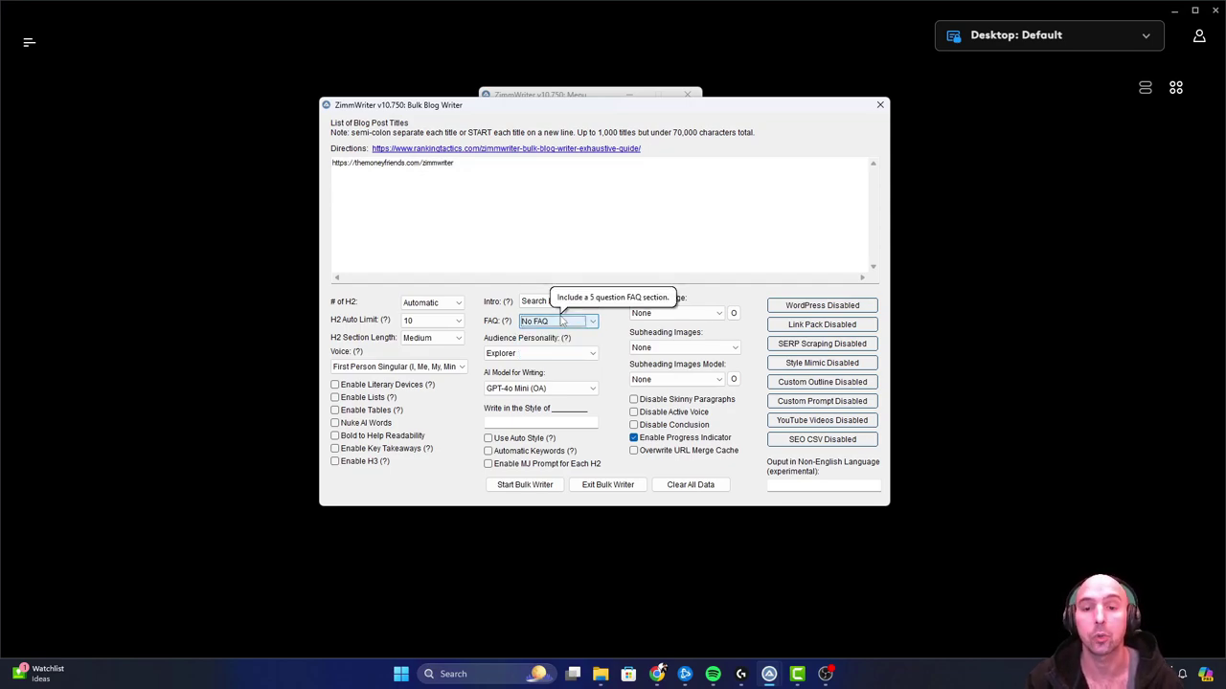
{"action": "left_click", "coordinate": [593, 355]}
{"action": "left_click", "coordinate": [560, 366]}
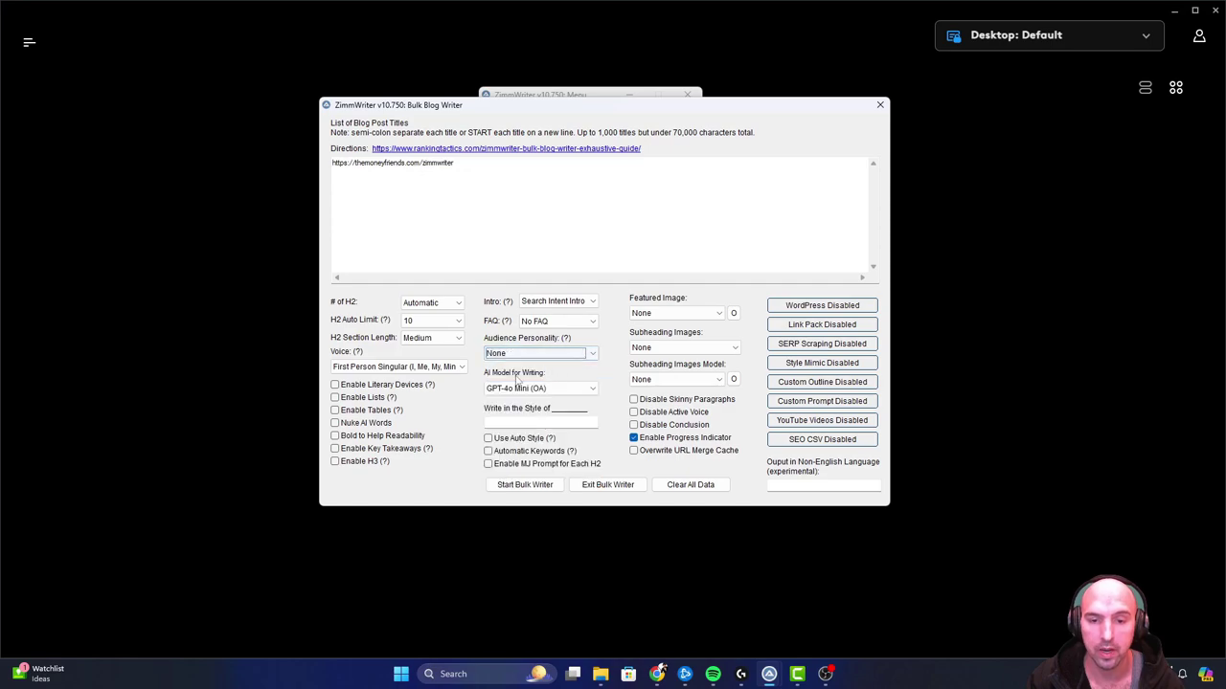
Choose GPT-4o Mini (OA) as the AI model for writing and None for the featured image.
{"action": "left_click", "coordinate": [557, 388]}
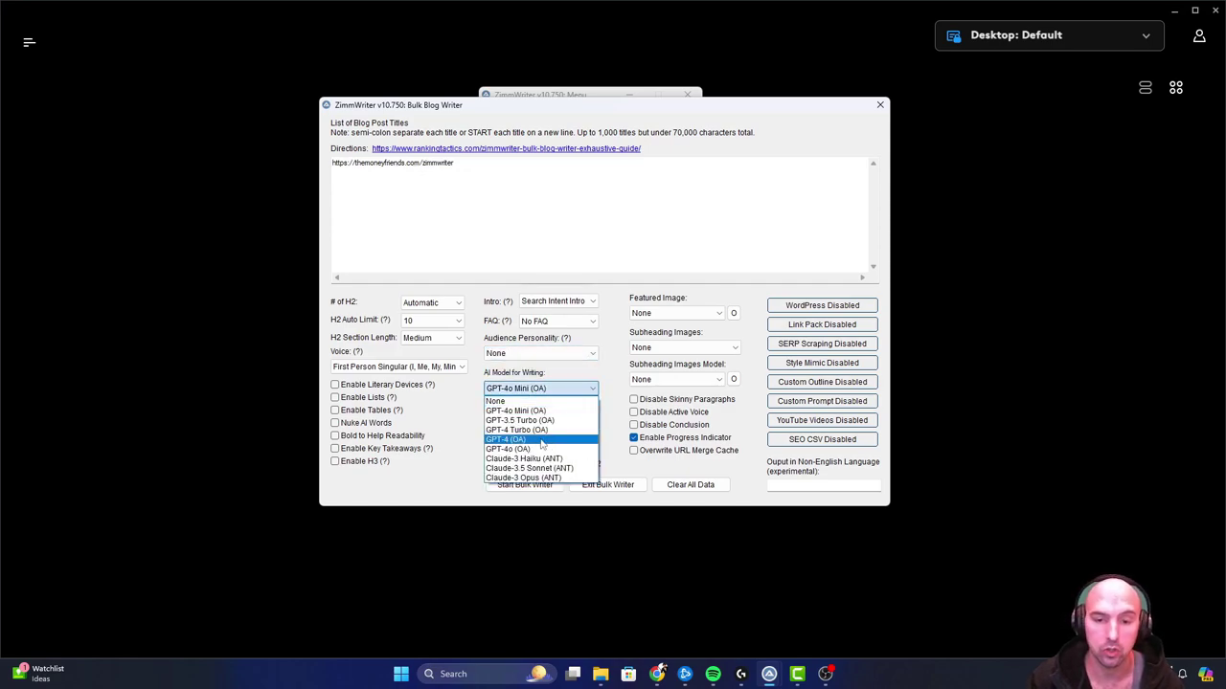
{"action": "left_click", "coordinate": [546, 387]}
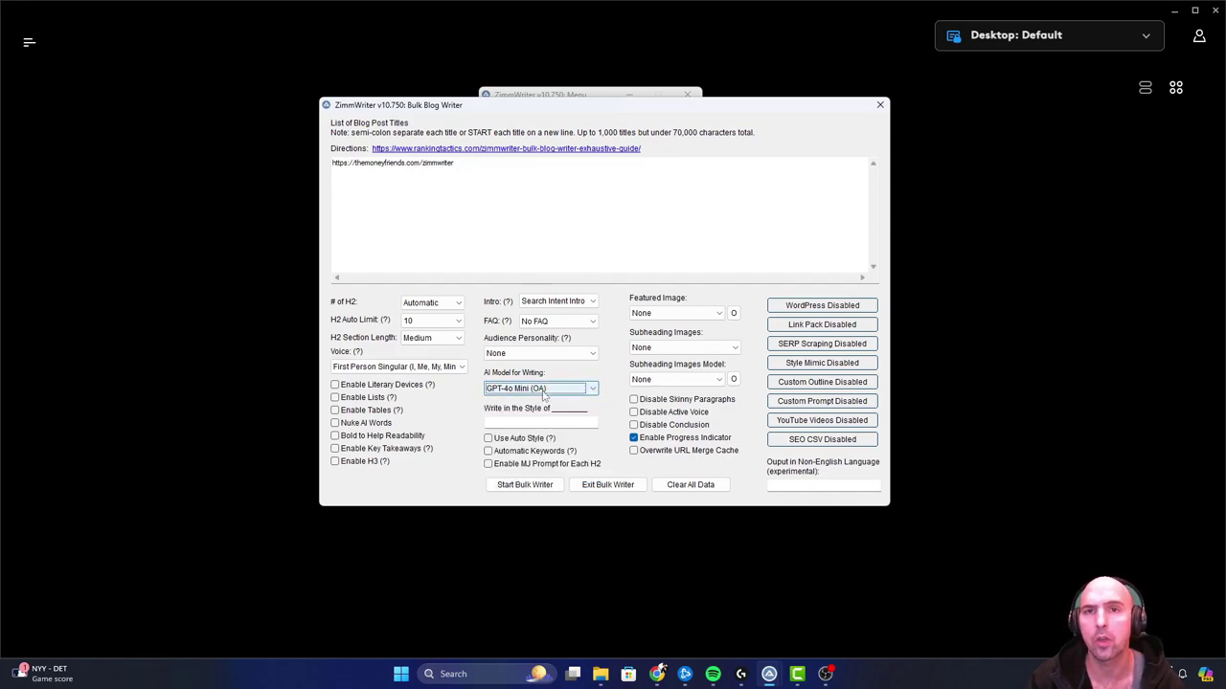
{"action": "left_click", "coordinate": [532, 413]}
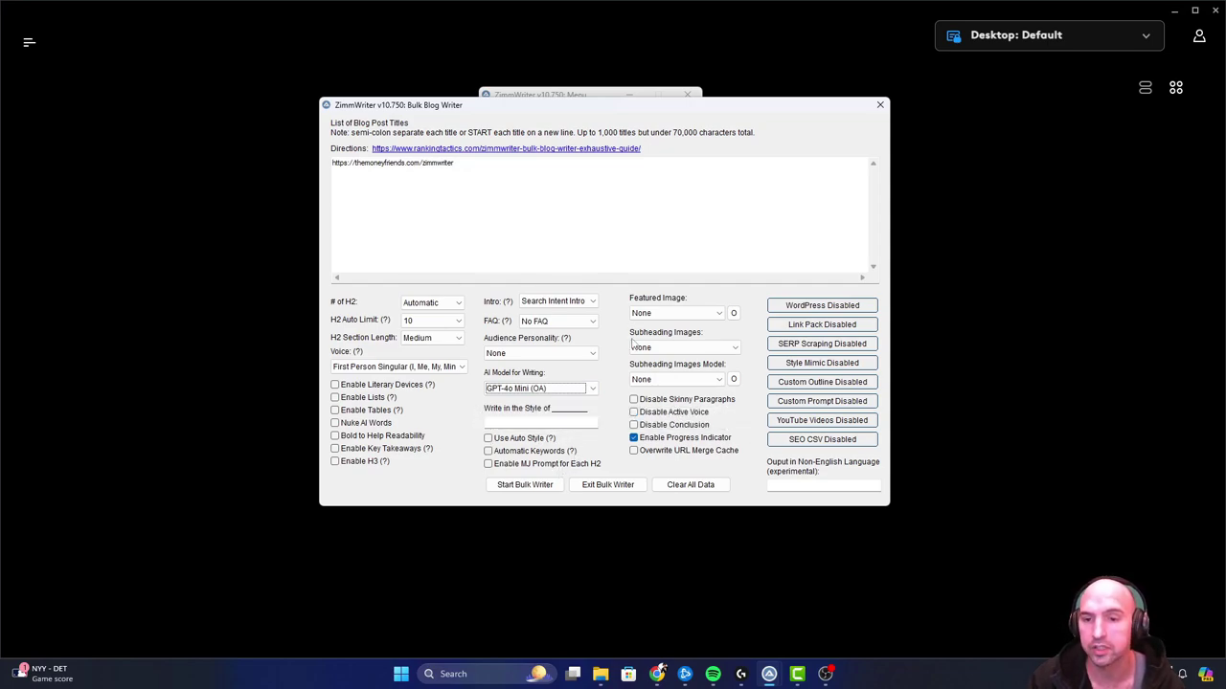
{"action": "left_click", "coordinate": [714, 313]}
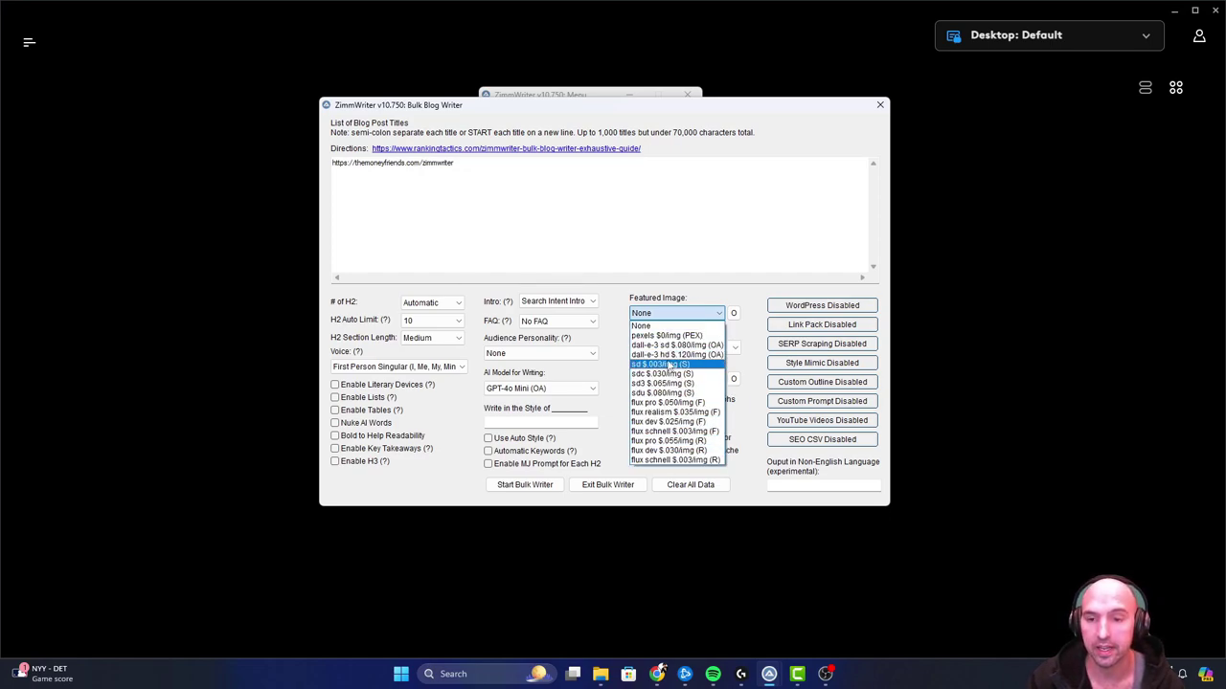
{"action": "left_click", "coordinate": [661, 326]}
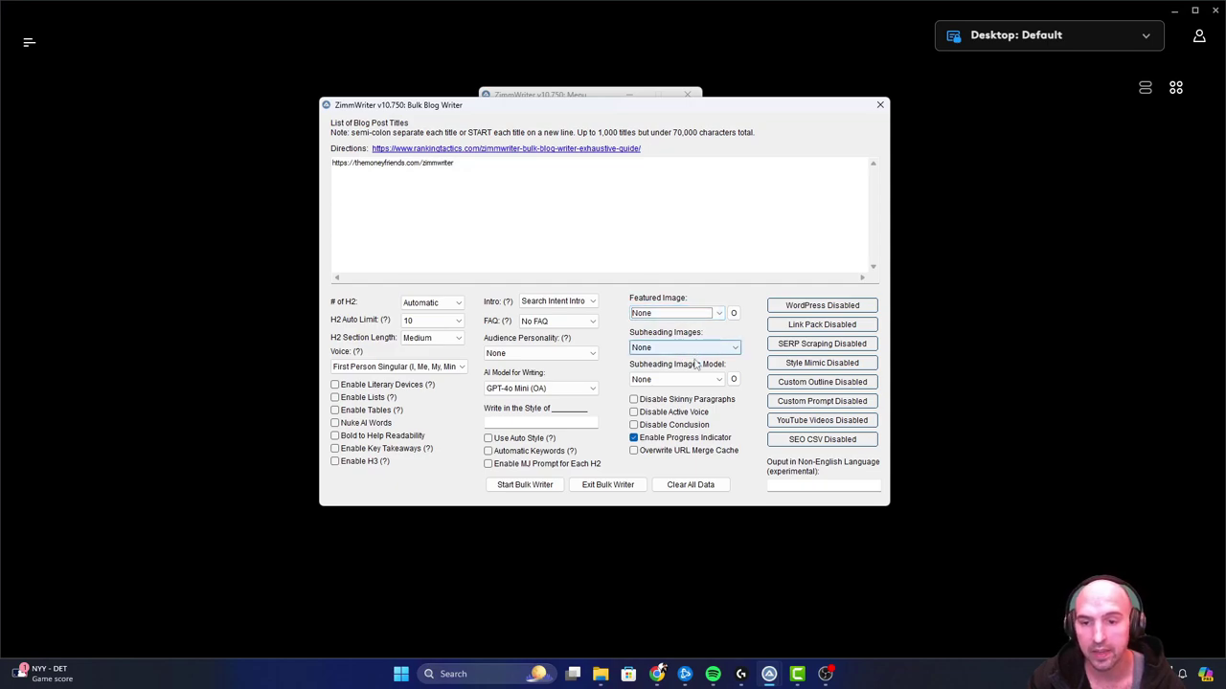